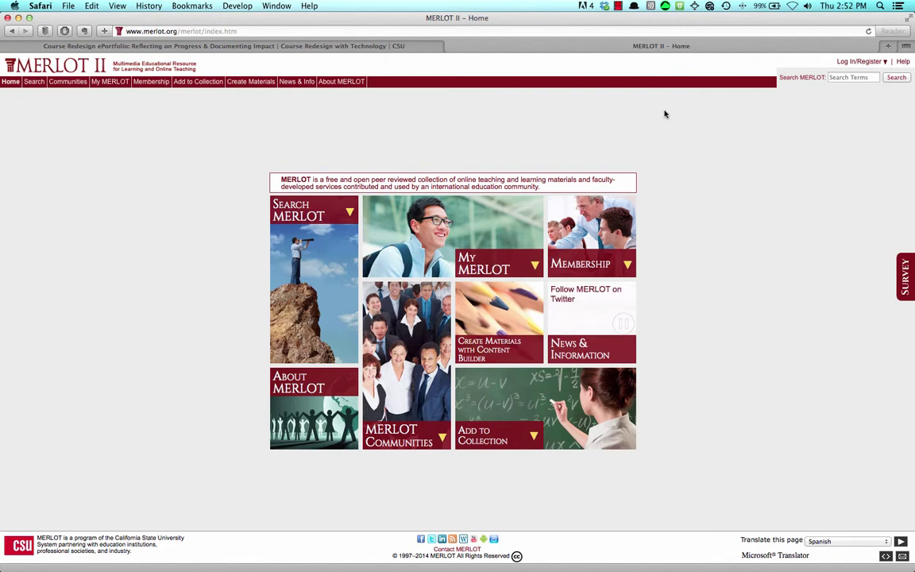
- Browse the Course Redesign ePortfolio page, then return to MERLOT home and choose Create Materials with Content Builder
{"action": "left_click", "coordinate": [390, 48]}
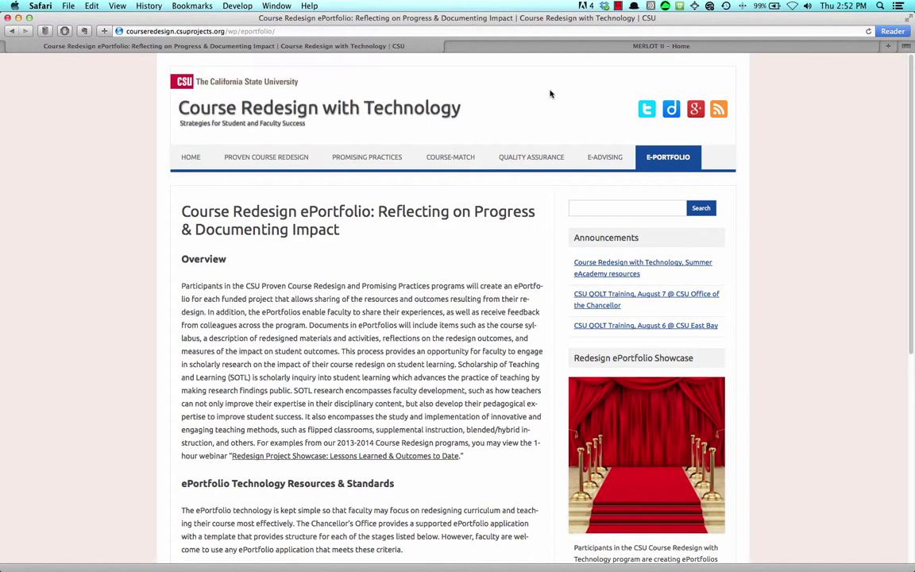
{"action": "mouse_move", "coordinate": [688, 158]}
{"action": "scroll", "coordinate": [790, 238], "scroll_direction": "down", "scroll_amount": 1}
{"action": "scroll", "coordinate": [791, 237], "scroll_direction": "down", "scroll_amount": 5}
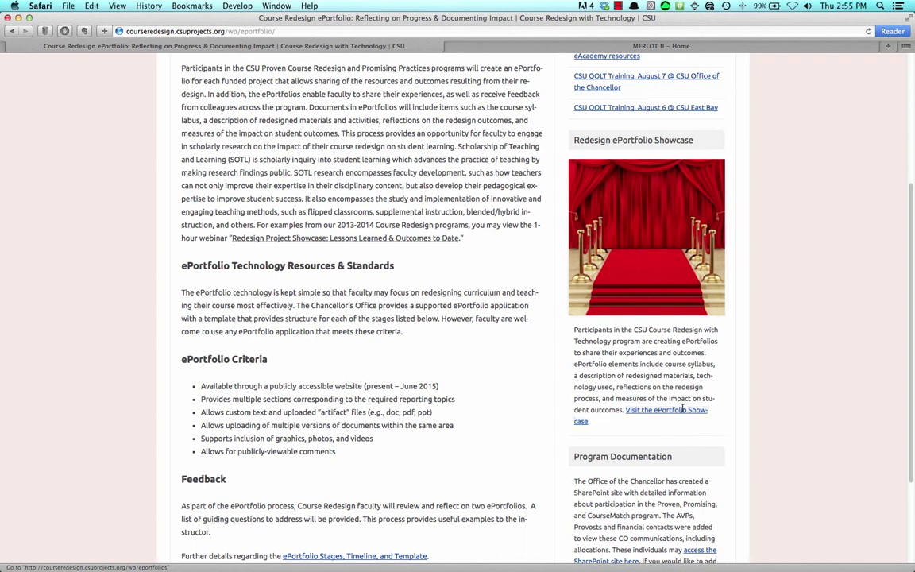
{"action": "left_click", "coordinate": [733, 48]}
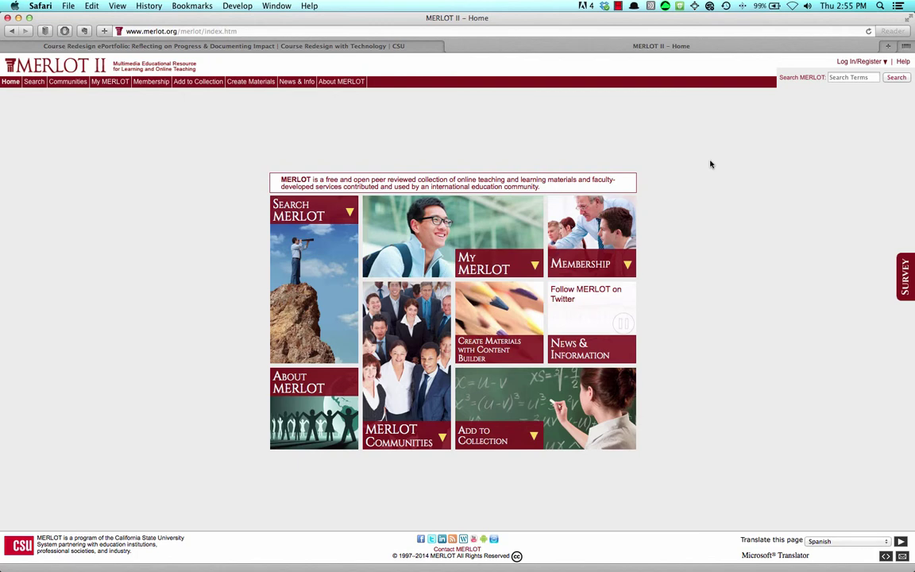
{"action": "left_click", "coordinate": [507, 320]}
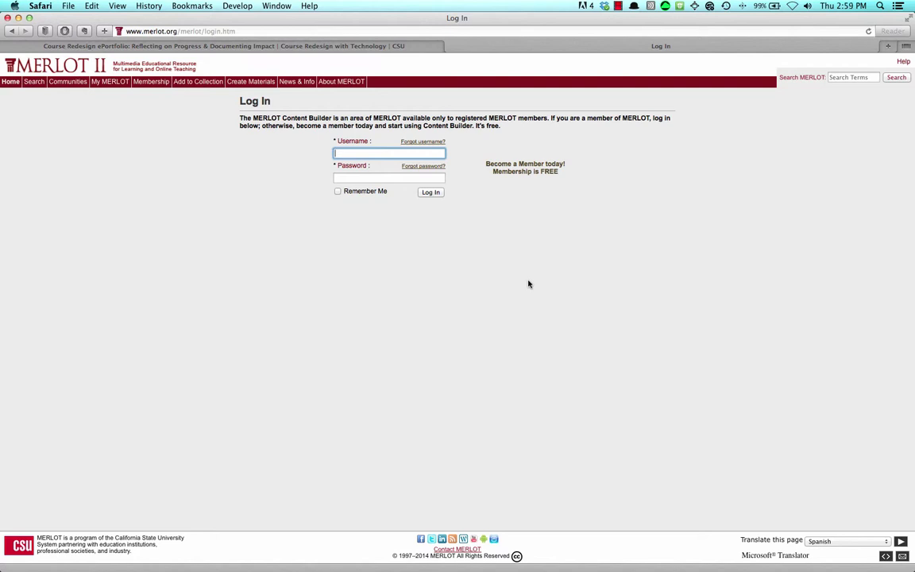
- Log in to MERLOT with the account username and password
{"action": "type", "text": "taptapdan"}
{"action": "key", "text": "Tab"}
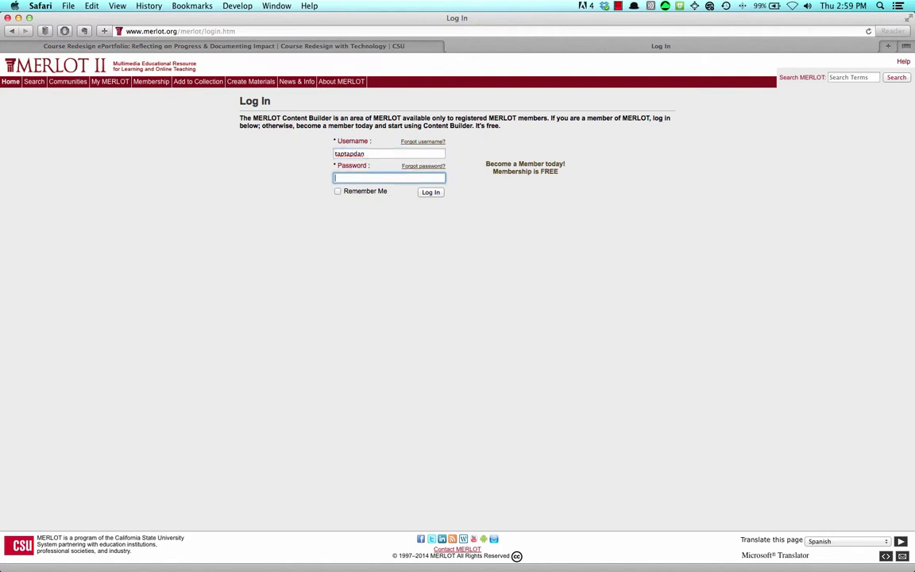
{"action": "type", "text": "••••••••••"}
{"action": "left_click", "coordinate": [431, 192]}
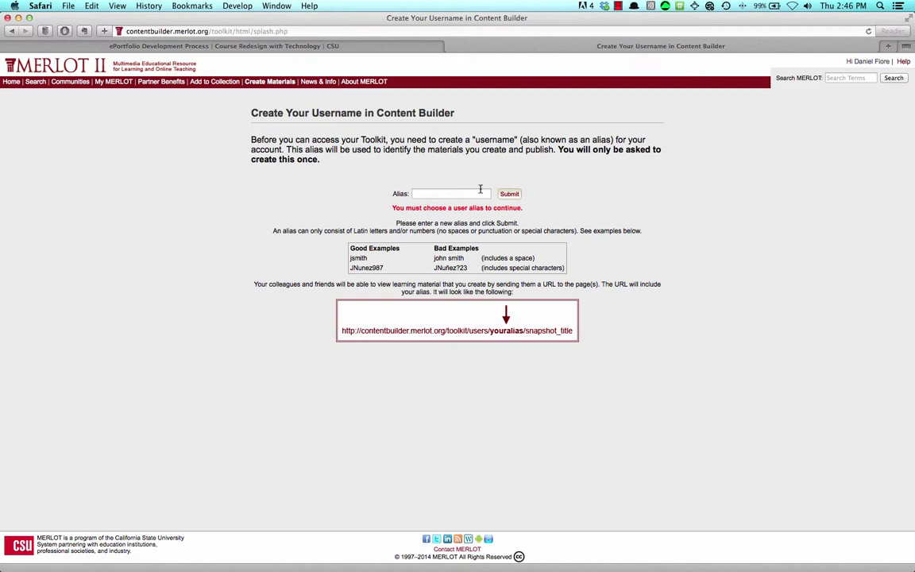
- Enter the account username as the Content Builder alias and submit it
{"action": "left_click", "coordinate": [450, 194]}
{"action": "type", "text": "taptapdan"}
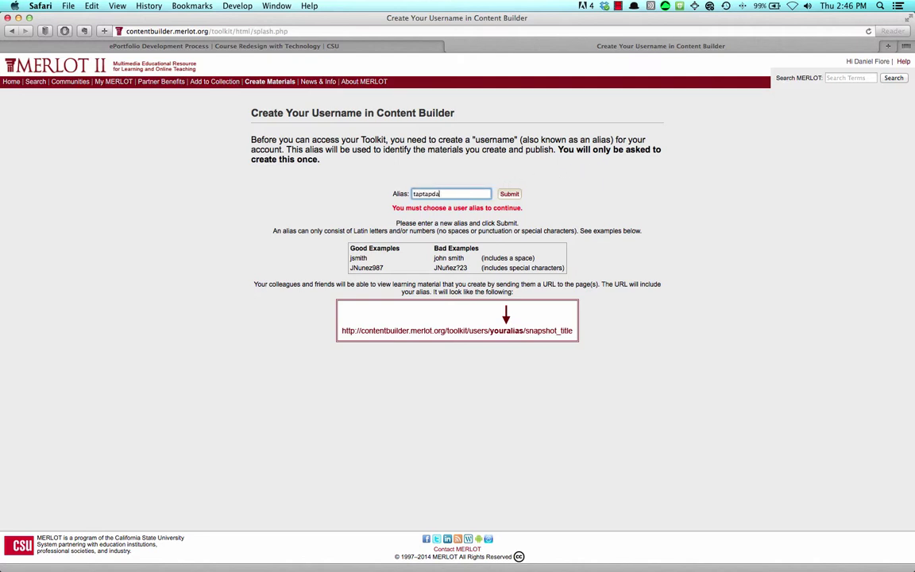
{"action": "left_click", "coordinate": [515, 200]}
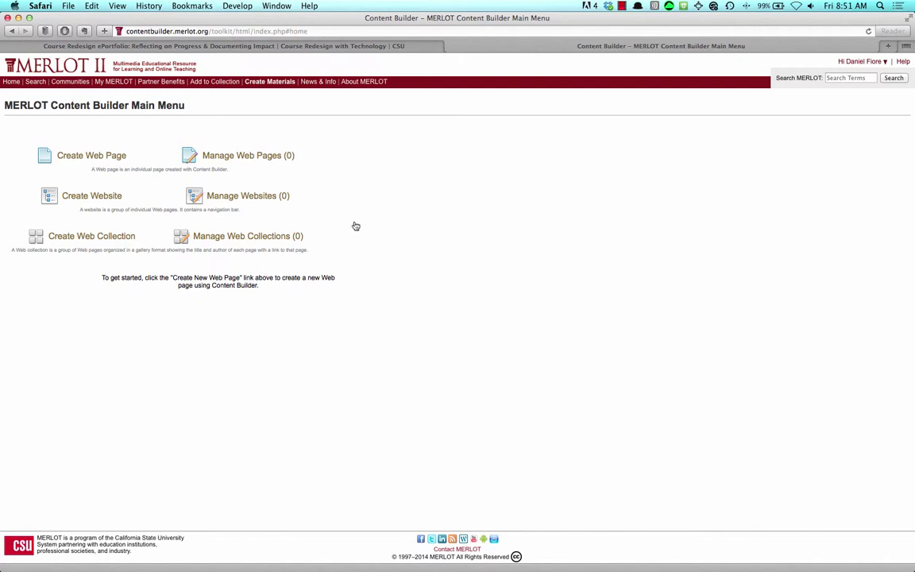
- Create a web page from 'Template: CSU Course Redesign ePortfolio' and save it as 'Redesigning Example'
{"action": "left_click", "coordinate": [68, 156]}
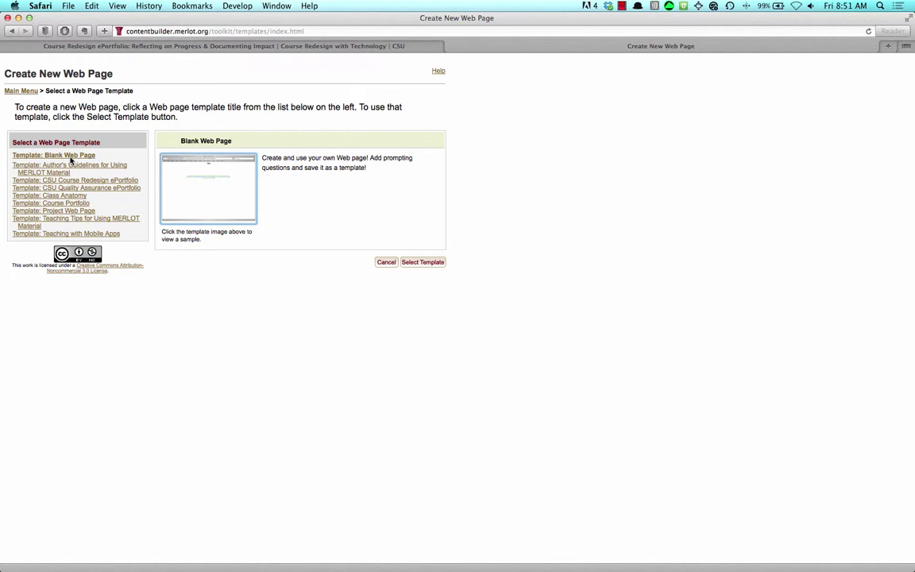
{"action": "left_click", "coordinate": [119, 181]}
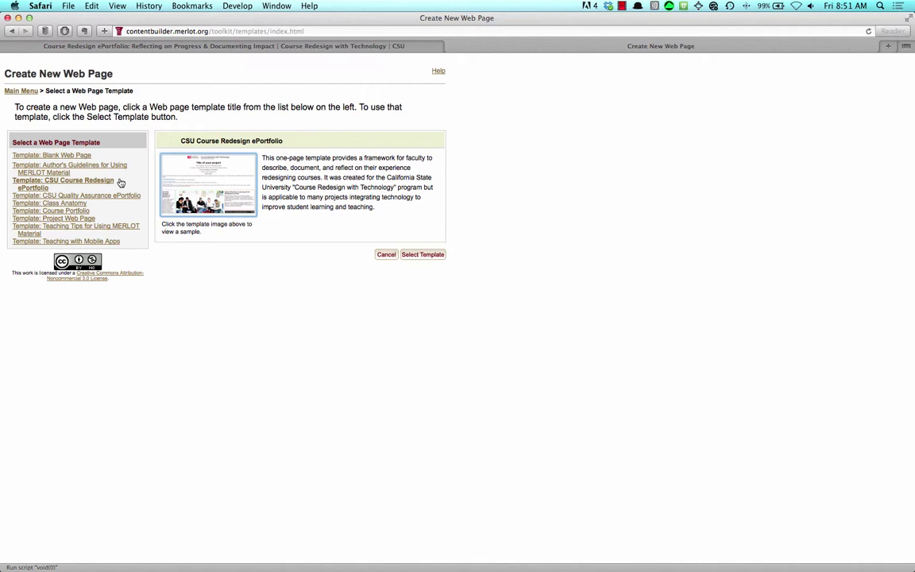
{"action": "left_click", "coordinate": [423, 254]}
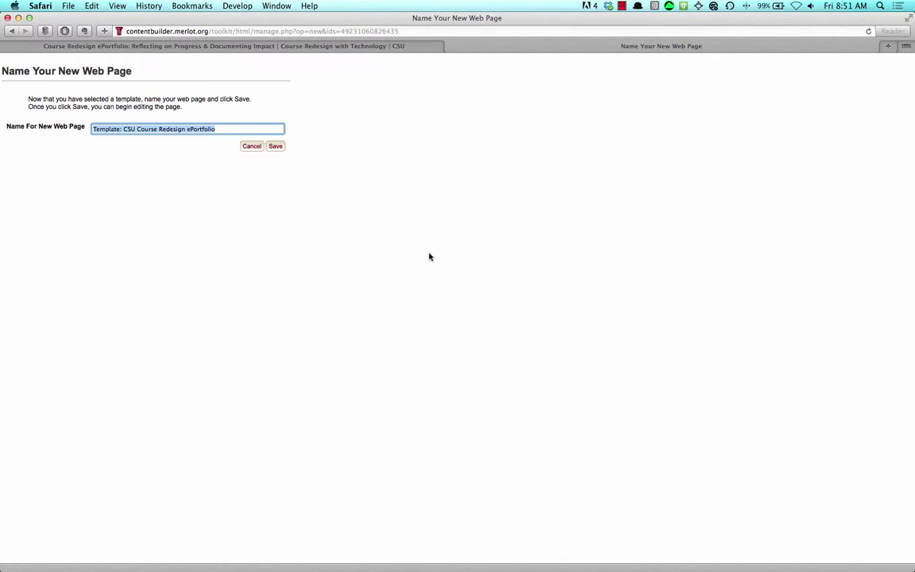
{"action": "type", "text": "Redesigning "}
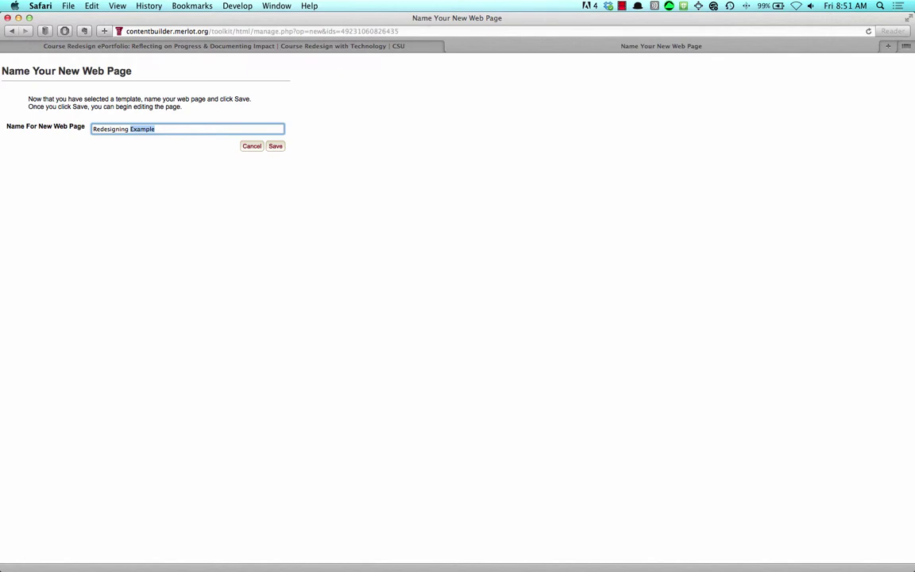
{"action": "type", "text": "Example"}
{"action": "left_click", "coordinate": [276, 147]}
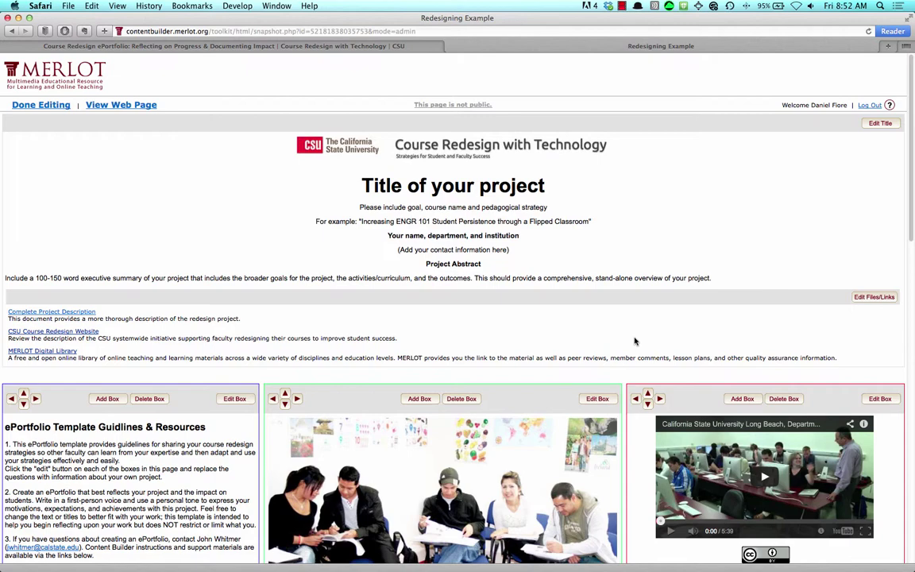
- Scroll through the guidelines, Learning Outcomes and Sample Video Clip template boxes
{"action": "scroll", "coordinate": [604, 322], "scroll_direction": "down", "scroll_amount": 5}
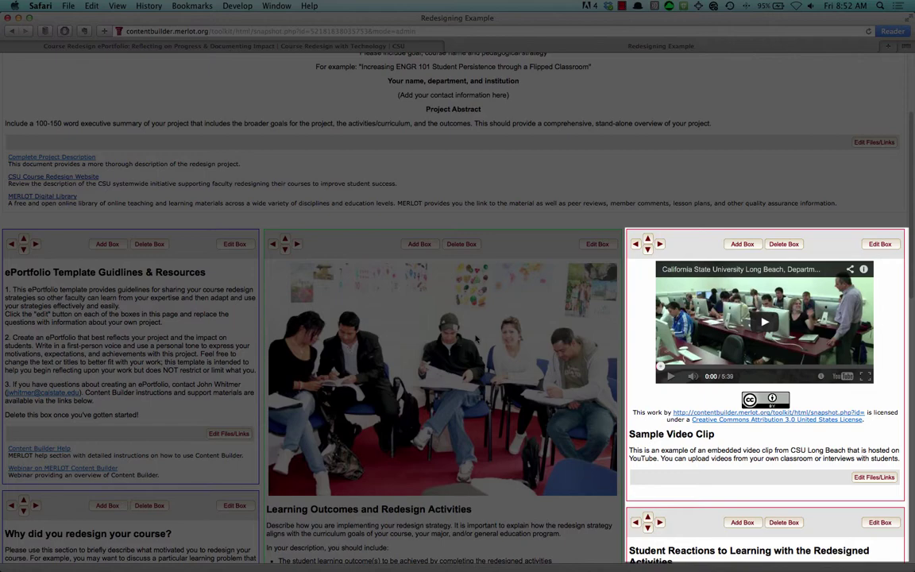
{"action": "mouse_move", "coordinate": [819, 326]}
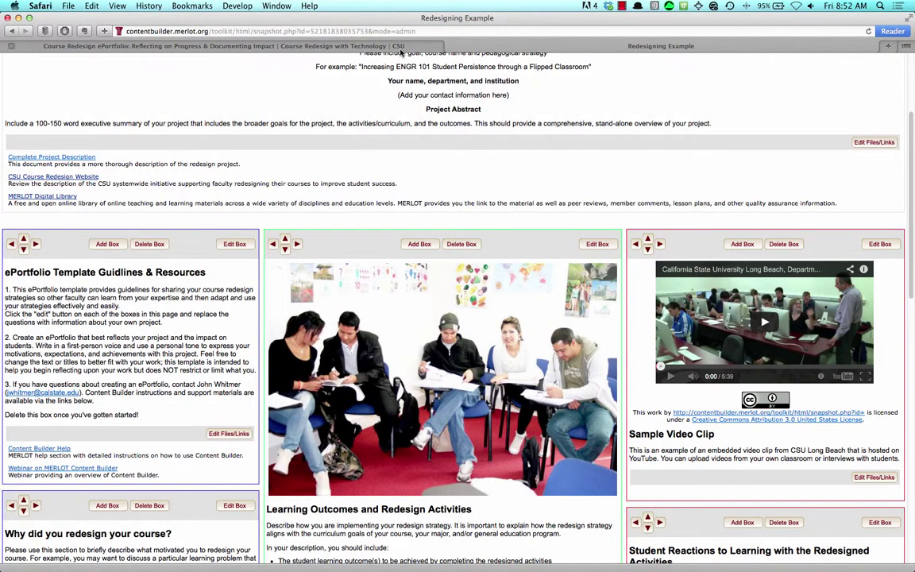
- View the E-PORTFOLIO > Development page on Course Redesign, then go back to the Redesigning Example editor
{"action": "left_click", "coordinate": [401, 46]}
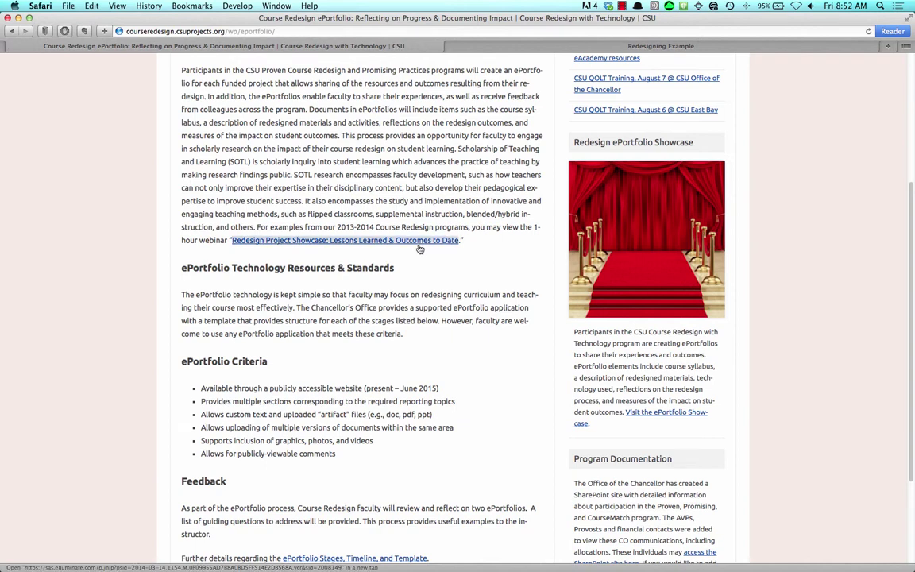
{"action": "scroll", "coordinate": [419, 248], "scroll_direction": "up", "scroll_amount": 5}
{"action": "mouse_move", "coordinate": [663, 162]}
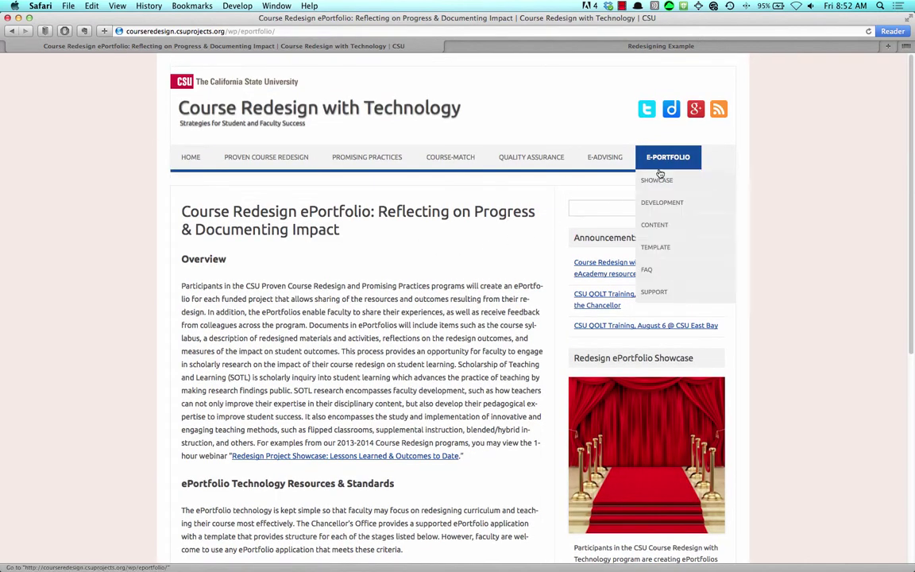
{"action": "left_click", "coordinate": [699, 208]}
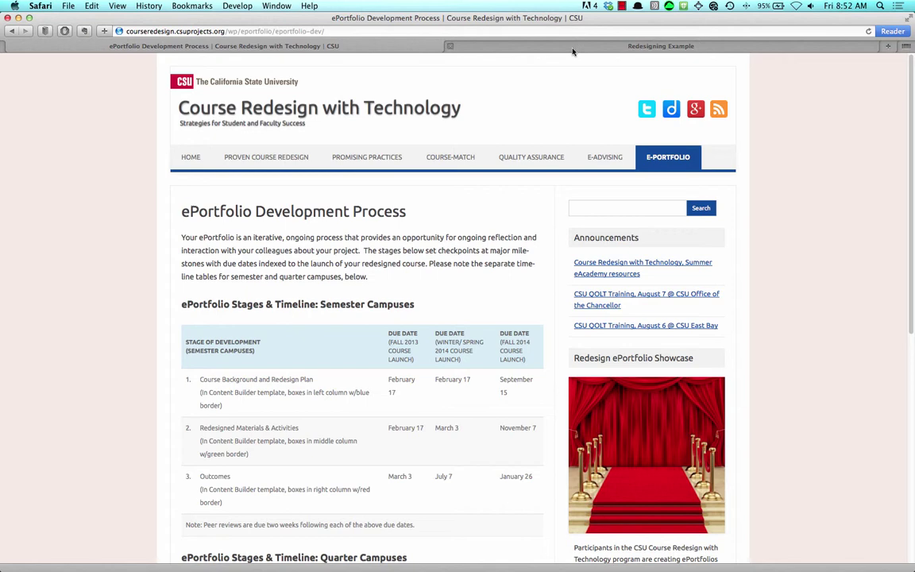
{"action": "left_click", "coordinate": [516, 46]}
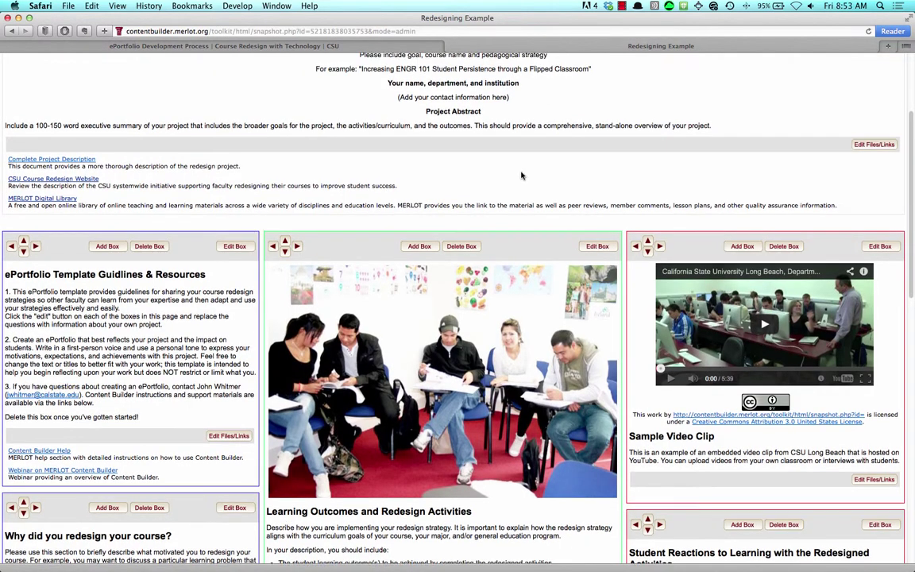
{"action": "scroll", "coordinate": [520, 176], "scroll_direction": "up", "scroll_amount": 4}
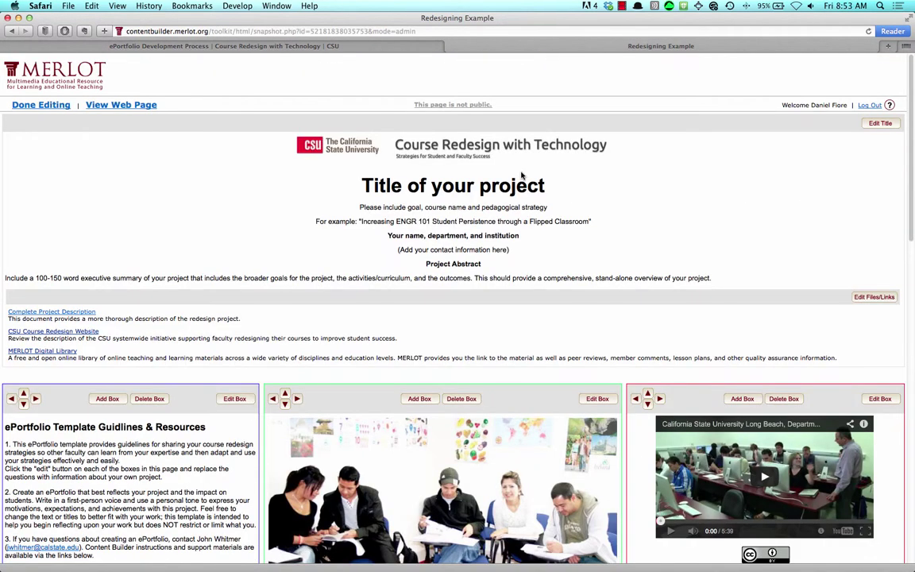
{"action": "left_click", "coordinate": [146, 108]}
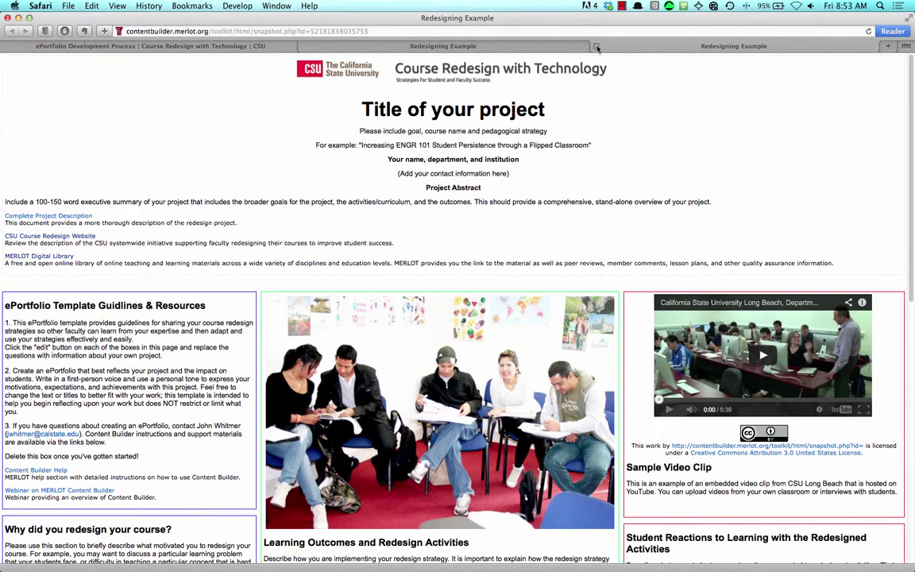
{"action": "left_click", "coordinate": [597, 48]}
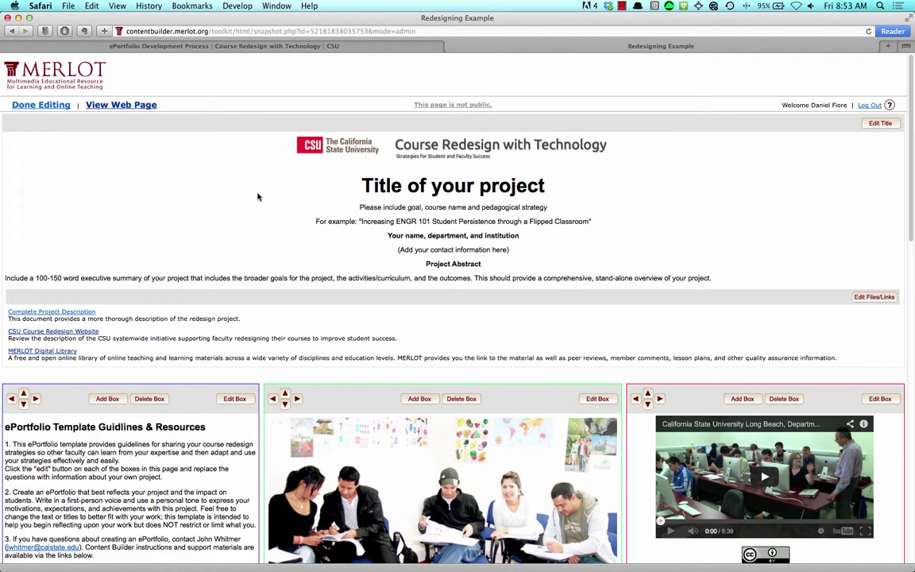
- Finish editing and save Make Public with short title 'redesigningexample' and the Creative Commons license
{"action": "left_click", "coordinate": [56, 105]}
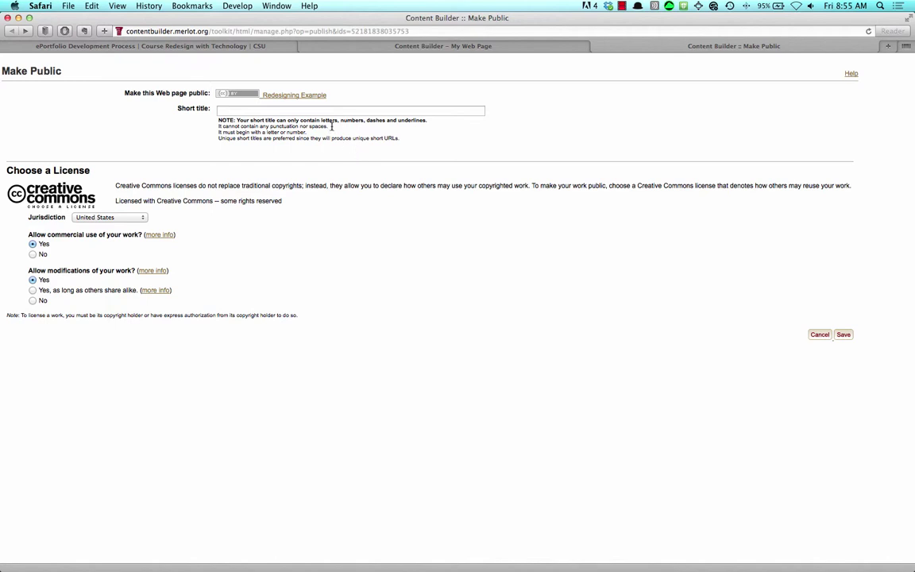
{"action": "left_click", "coordinate": [297, 112]}
{"action": "type", "text": "redesign"}
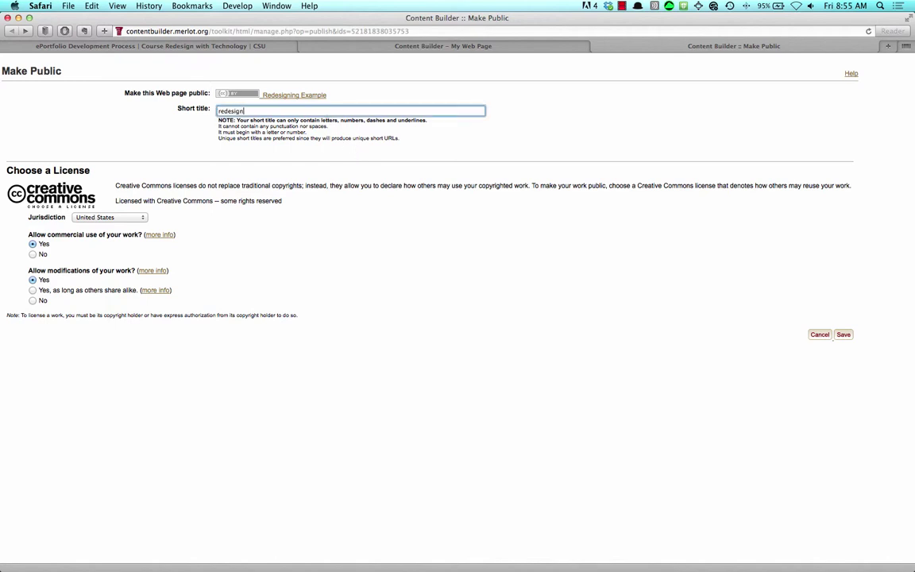
{"action": "type", "text": "ingexample"}
{"action": "left_click", "coordinate": [844, 334]}
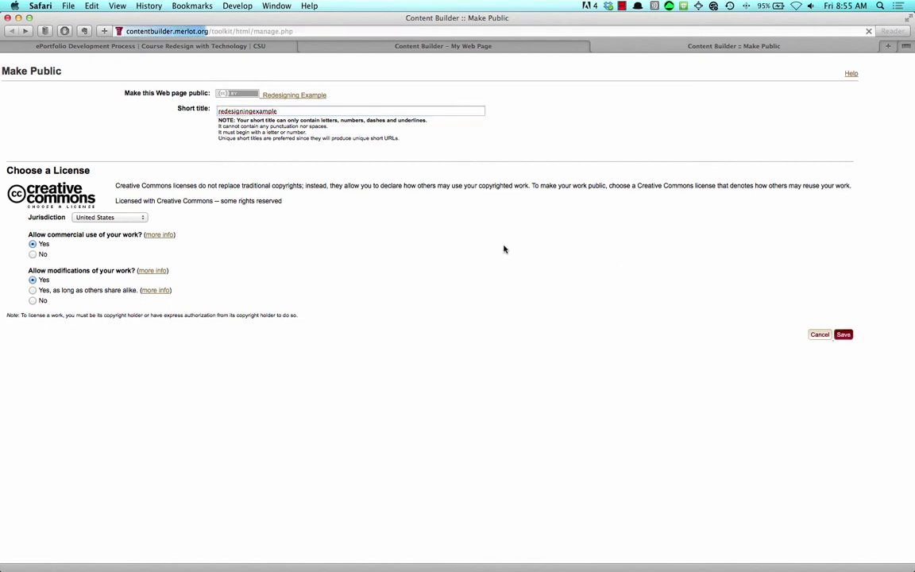